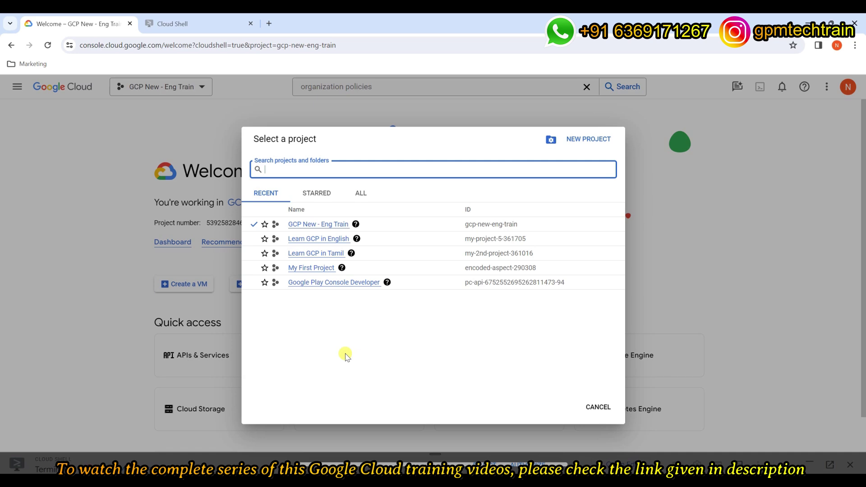
Create a new project named "GCP New - Tamil - Train" with no organization as its location
left_click(581, 139)
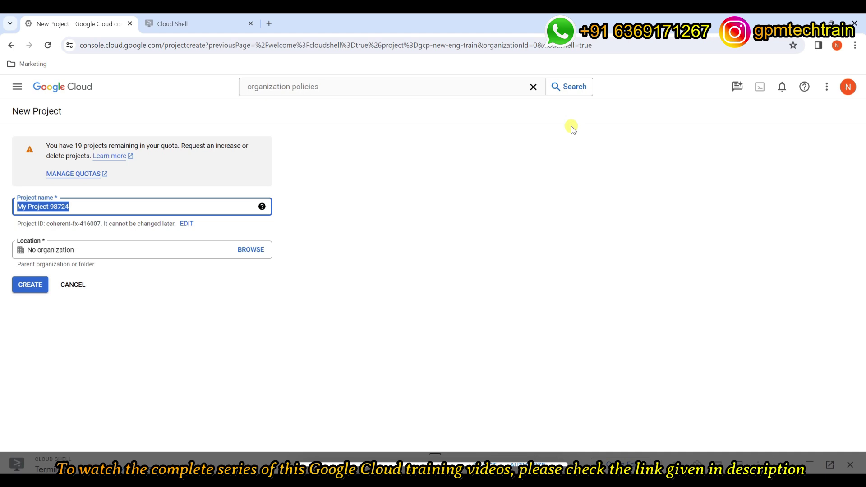
type("My GCP")
key("BackSpace")
key("BackSpace")
key("BackSpace")
key("BackSpace")
key("BackSpace")
key("BackSpace")
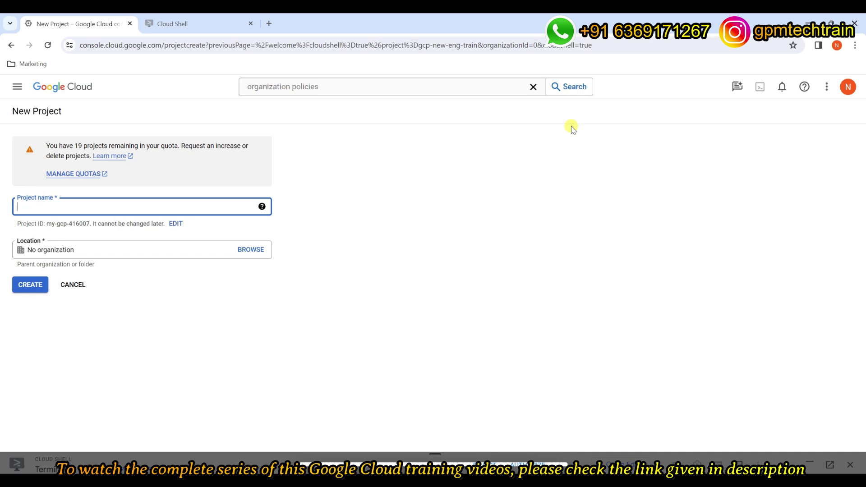
type("GCP New - Tamil -")
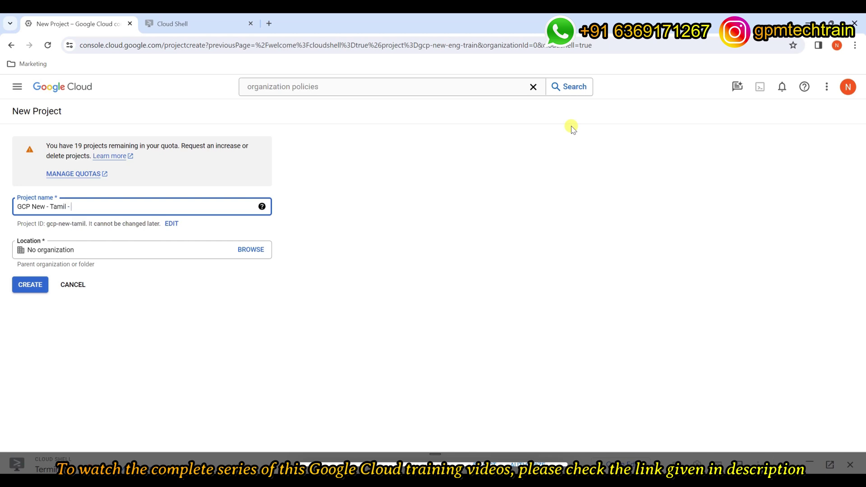
type(" Train")
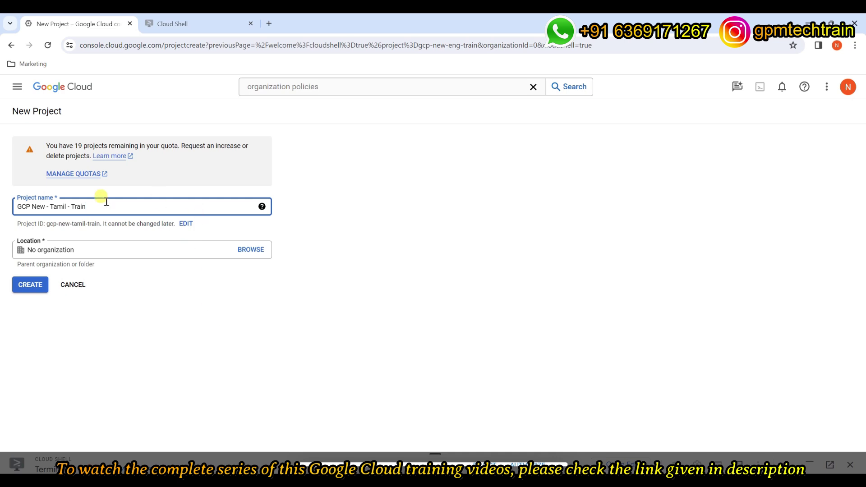
left_click_drag(128, 209, 5, 205)
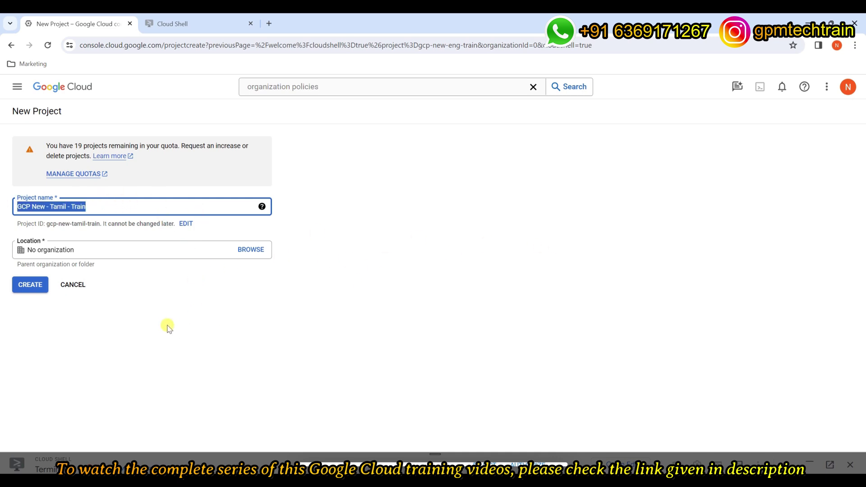
left_click(24, 284)
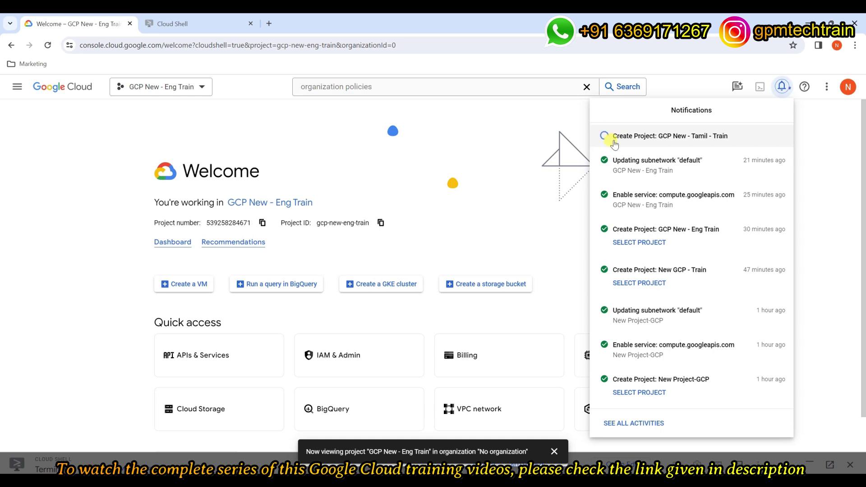
Check the project creation status in the notifications and switch to the GCP New - Tamil - Train project
left_click(817, 156)
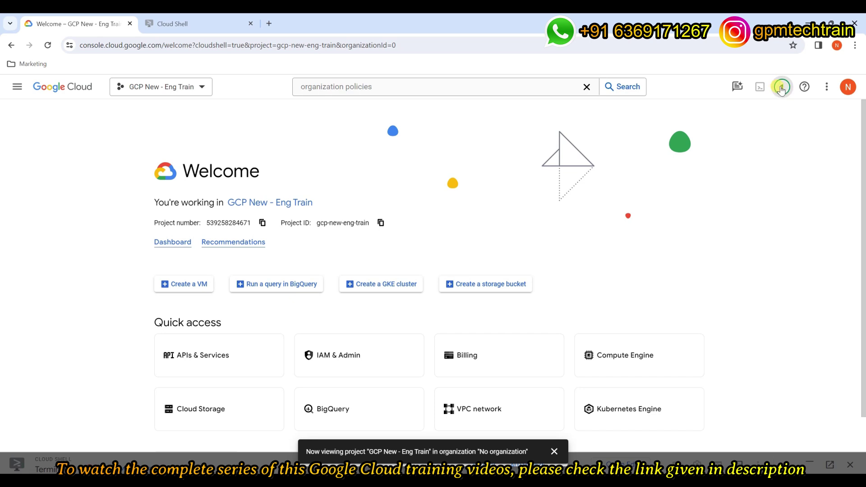
left_click(780, 87)
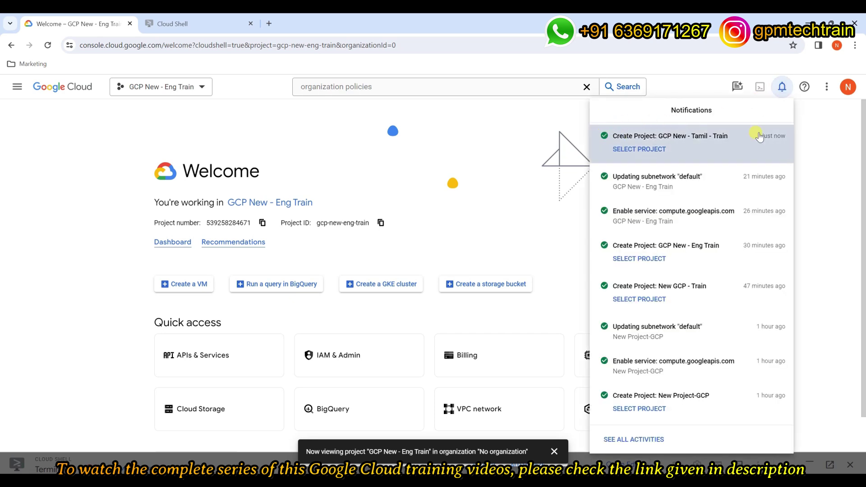
left_click(829, 142)
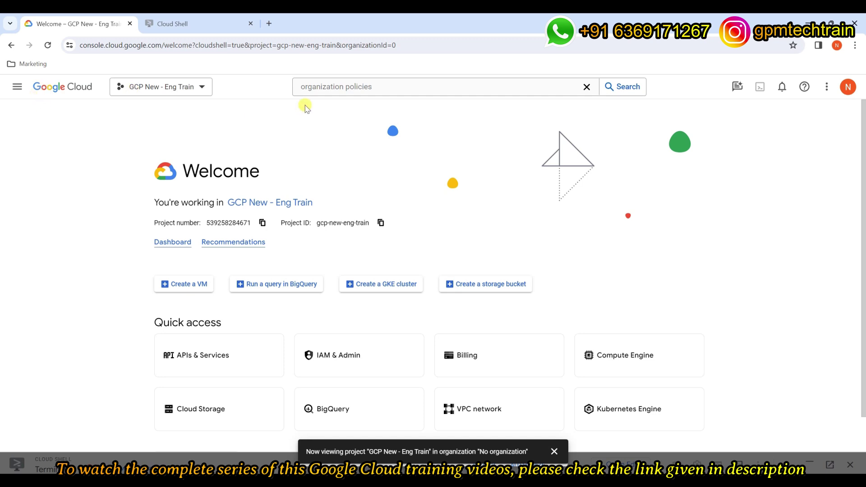
left_click(171, 87)
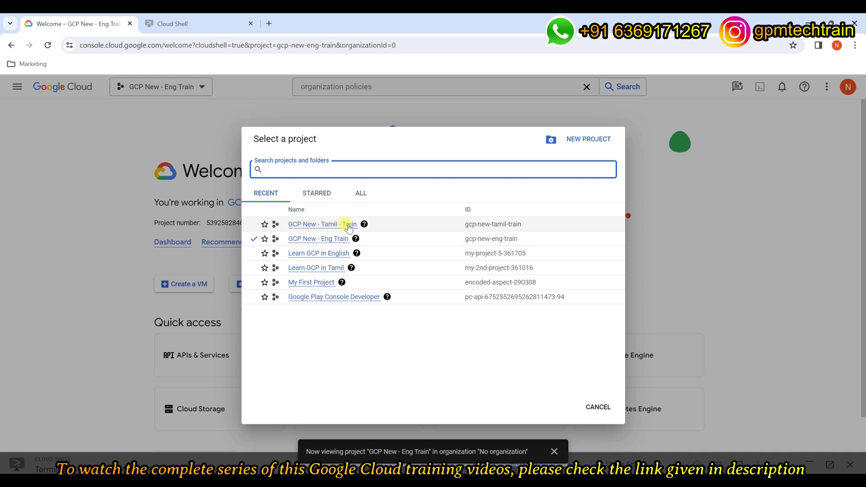
left_click(349, 225)
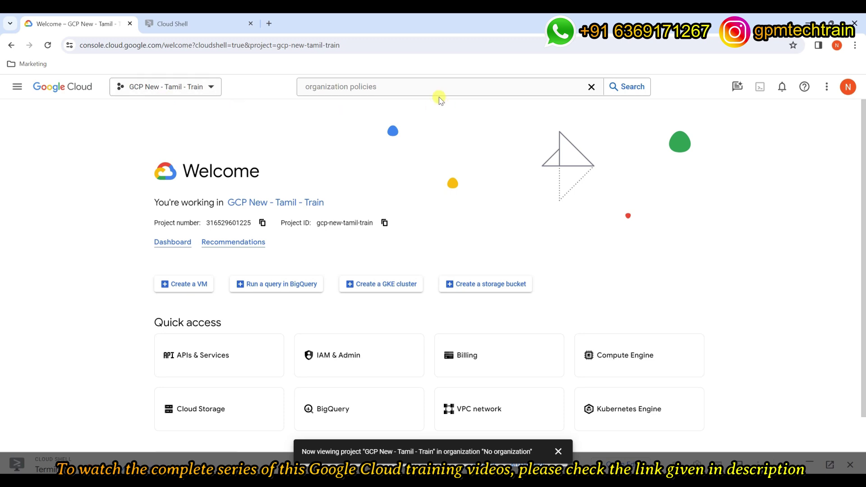
Search the console for "vpc" in place of the existing organization policies query
left_click(411, 83)
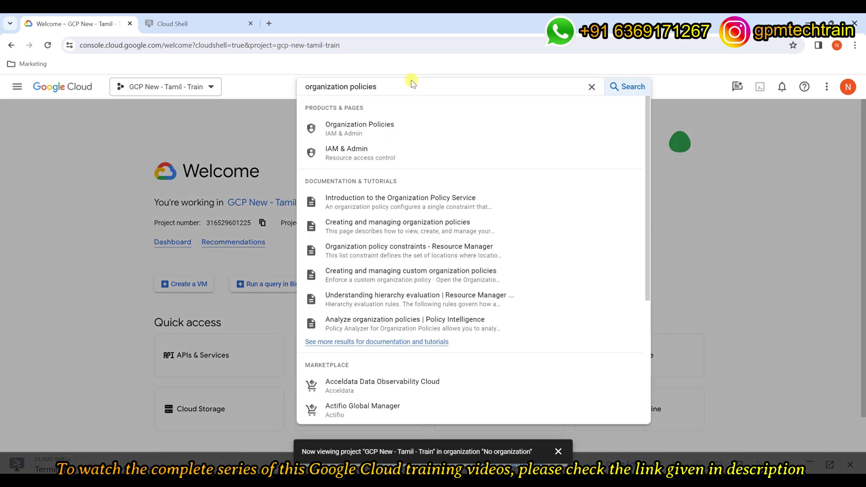
type("vpc")
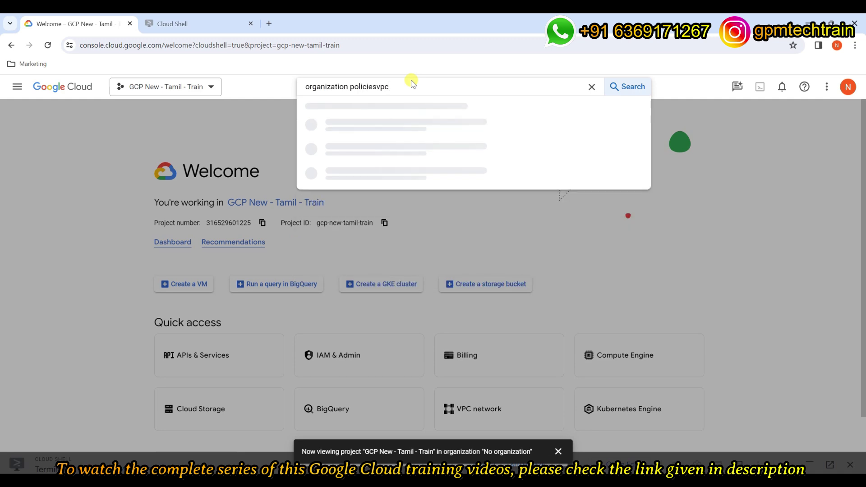
key("BackSpace")
key("BackSpace")
key("BackSpace")
key("BackSpace")
key("BackSpace")
key("BackSpace")
key("BackSpace")
key("BackSpace")
key("BackSpace")
key("BackSpace")
key("BackSpace")
key("BackSpace")
key("BackSpace")
key("BackSpace")
key("BackSpace")
key("BackSpace")
key("BackSpace")
key("BackSpace")
key("BackSpace")
key("BackSpace")
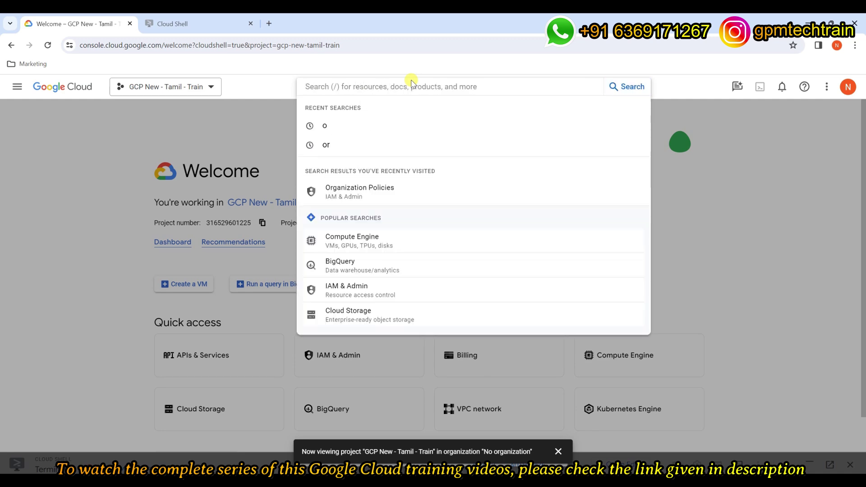
type("vpc")
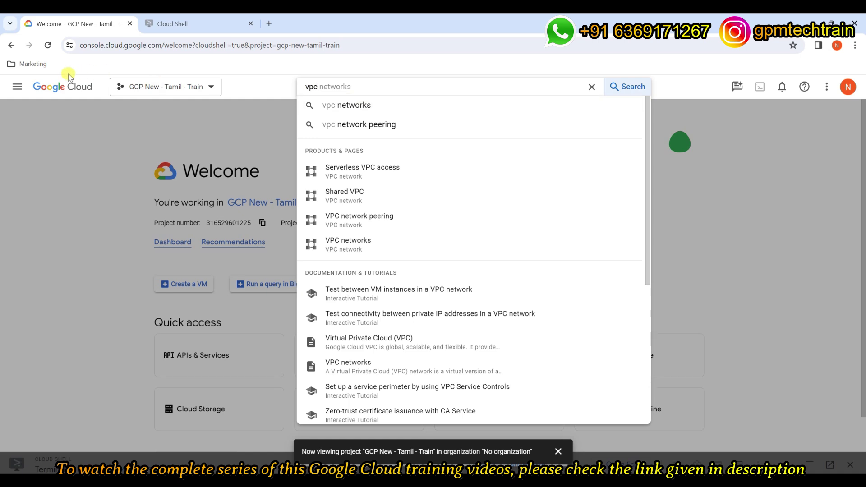
Open the VPC networks page of the GCP New - Tamil - Train project
left_click(17, 86)
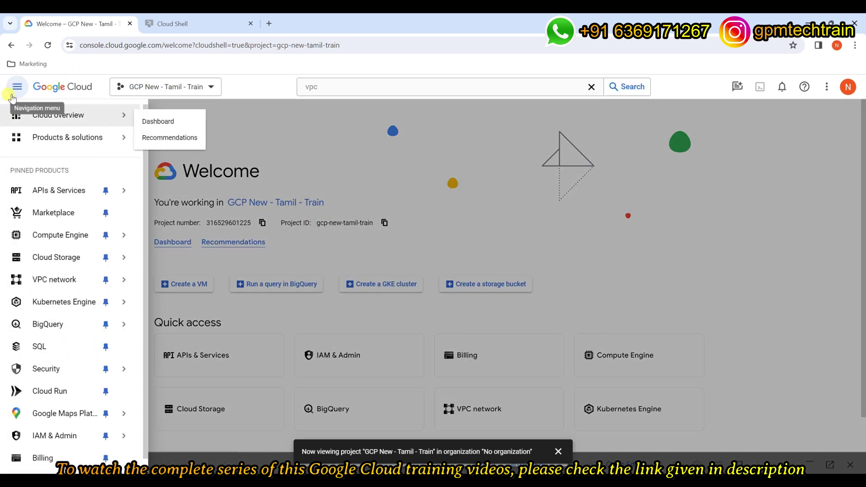
mouse_move(75, 362)
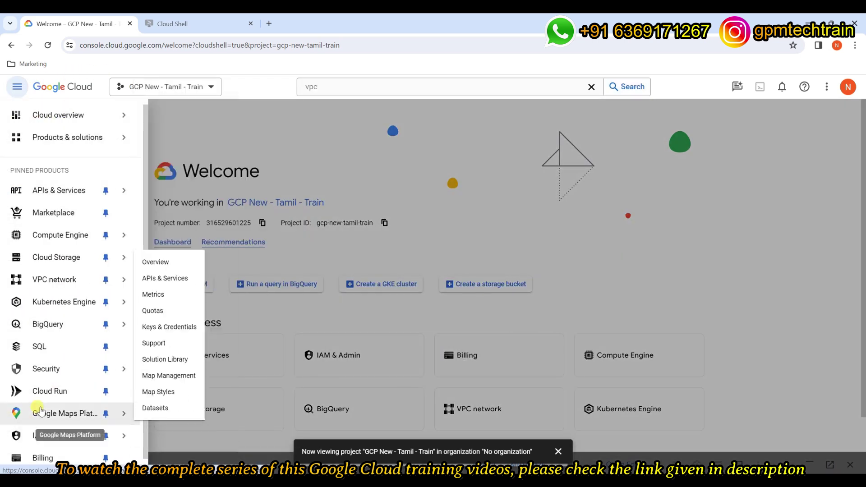
mouse_move(100, 188)
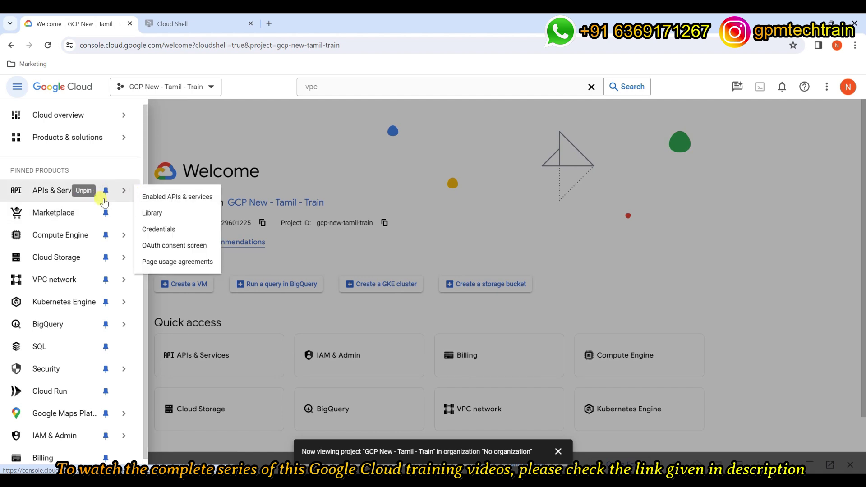
mouse_move(72, 285)
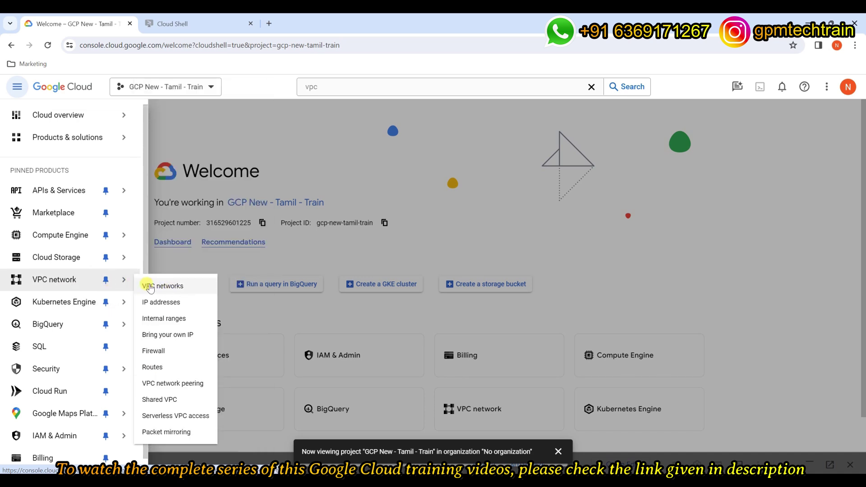
left_click(176, 287)
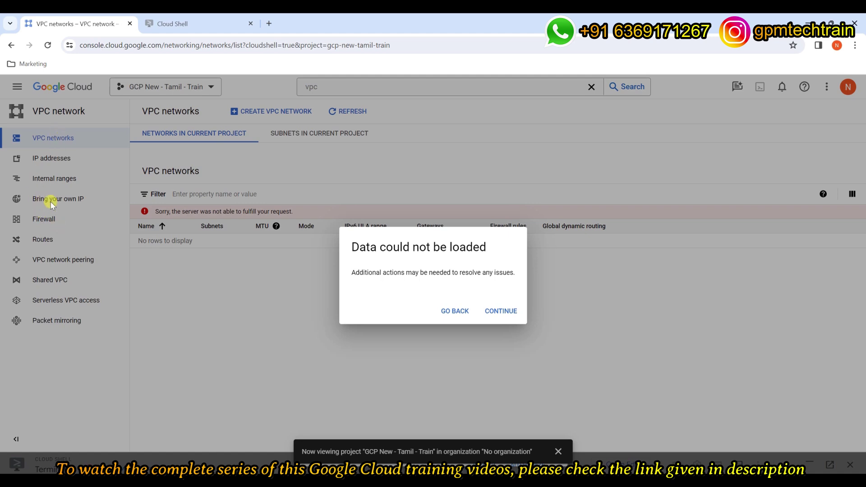
Continue past the data loading error to the Compute Engine API product page and enable the API
left_click_drag(351, 247, 487, 252)
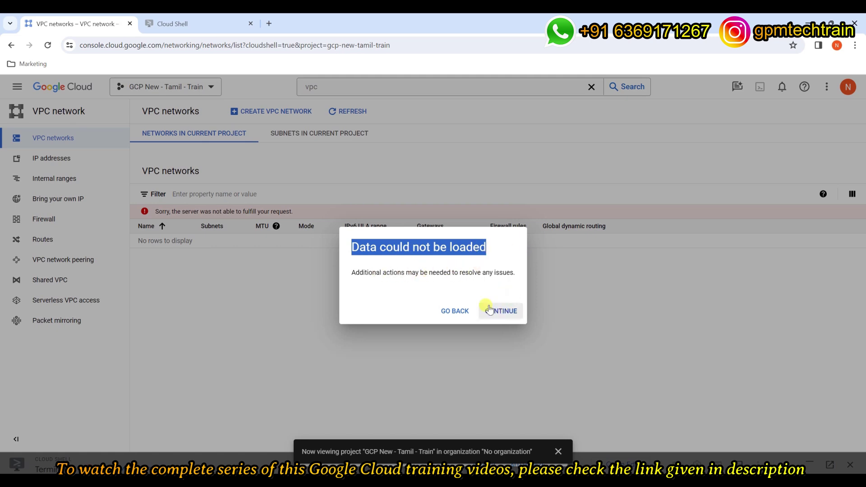
left_click(561, 438)
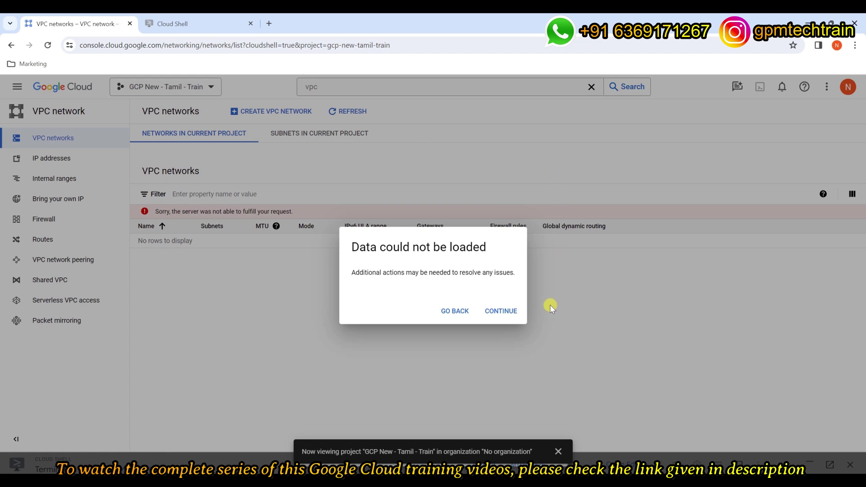
left_click(501, 313)
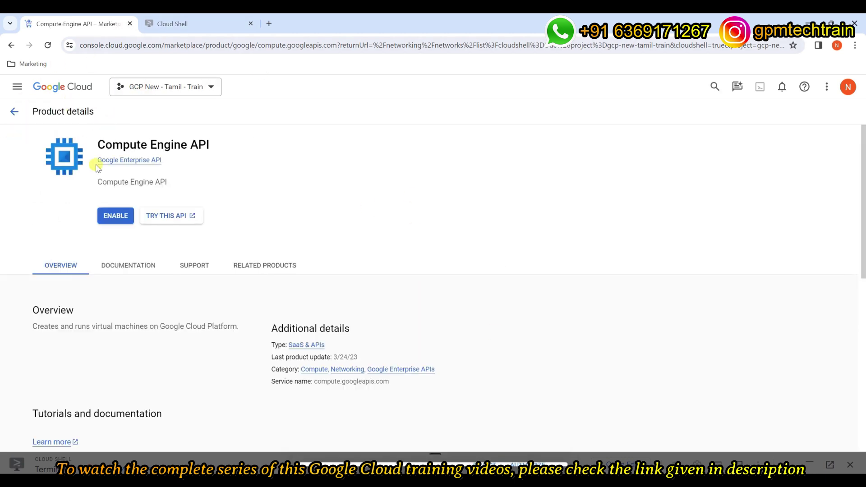
left_click_drag(99, 144, 209, 145)
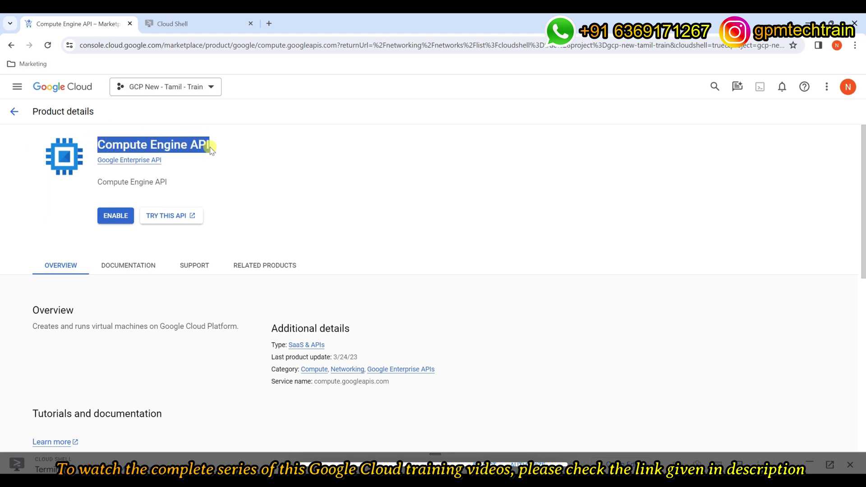
left_click(114, 217)
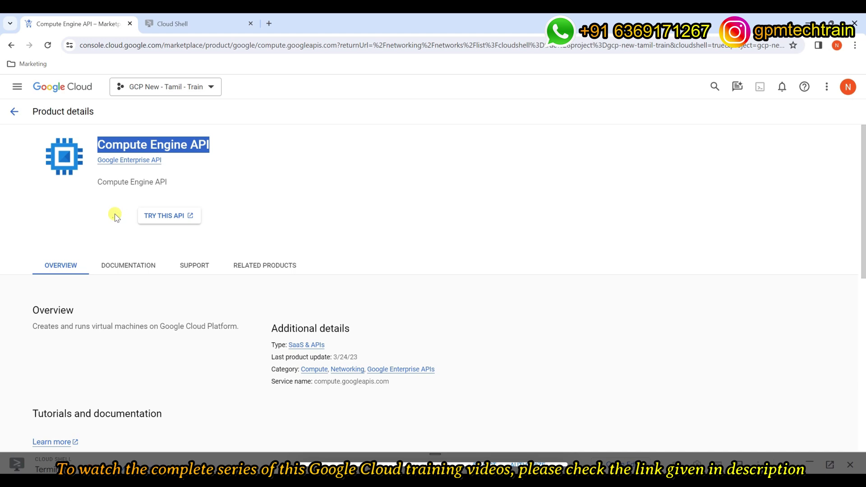